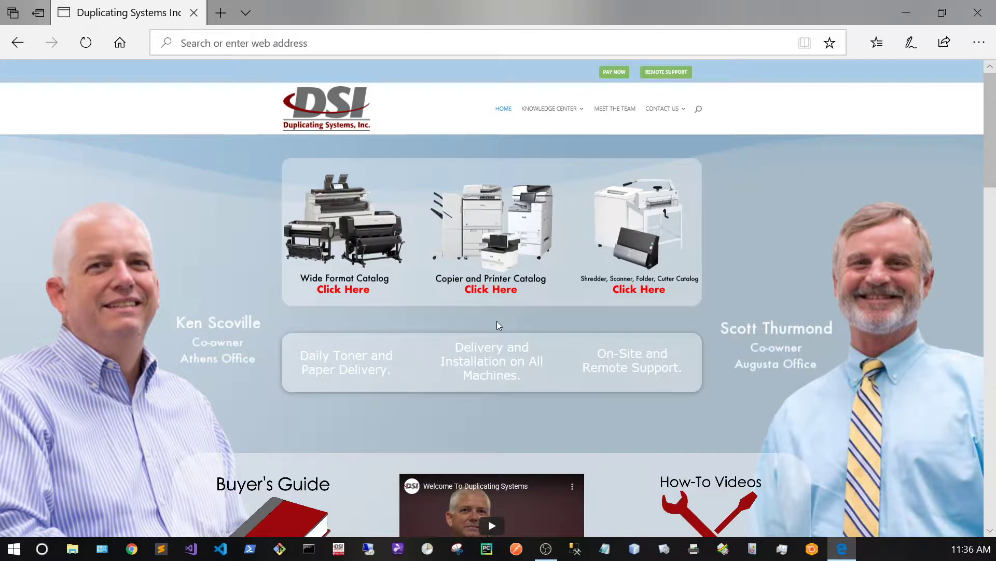
Focus the Edge address bar over the Duplicating Systems home page
left_click(427, 43)
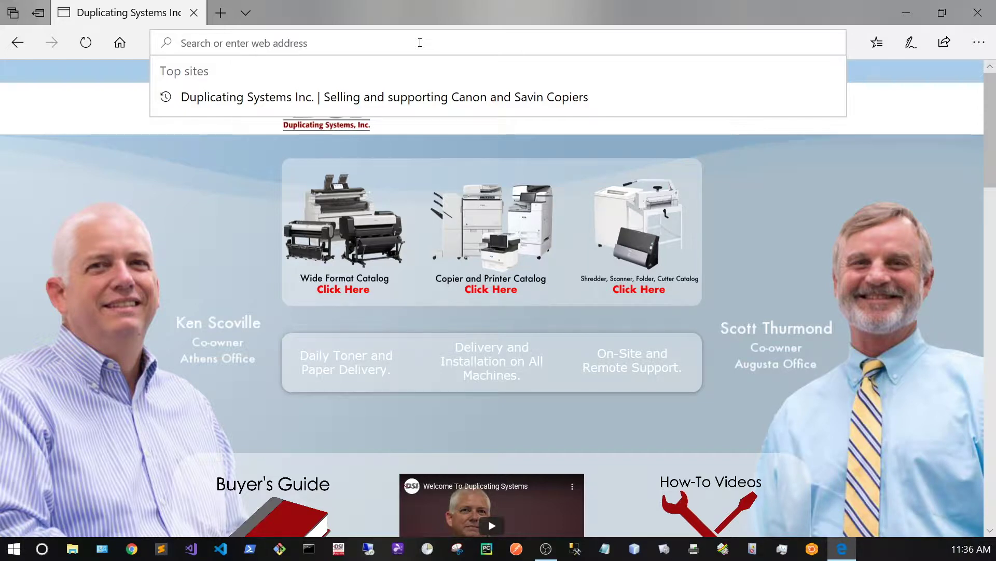
Load the copier's Remote UI at 192.168.1.86 and enter the administrator user name and password
type("192")
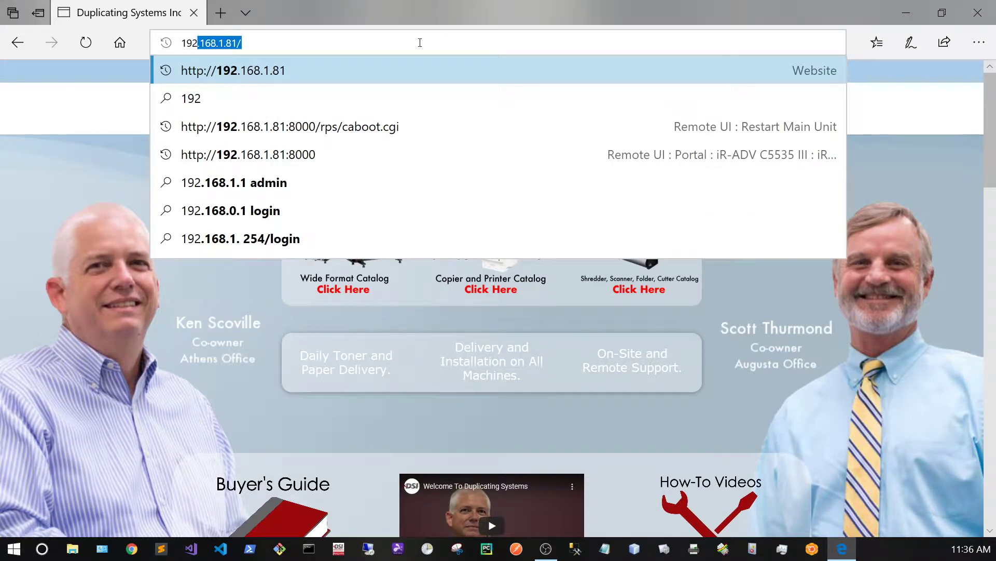
type(".1")
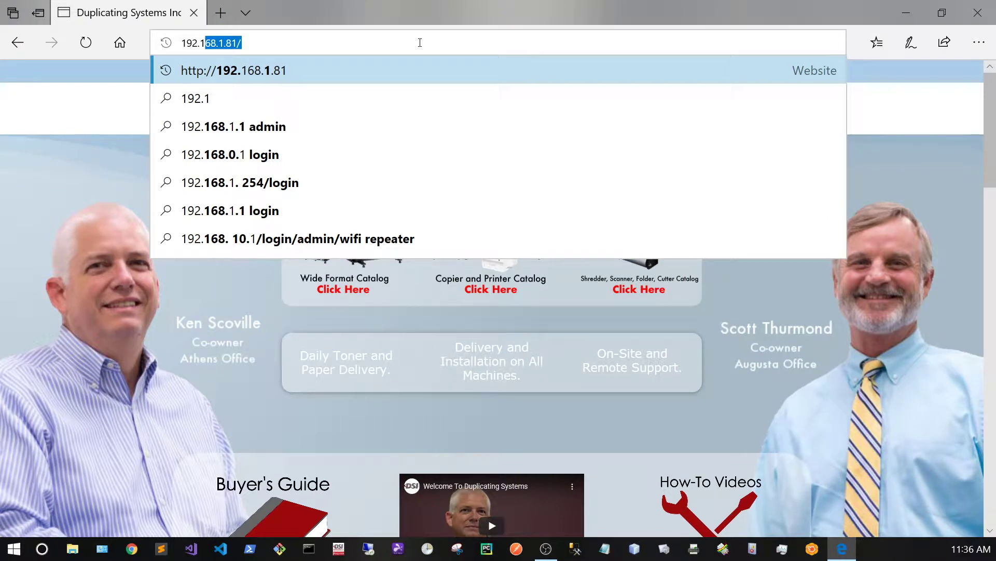
type("68.1.")
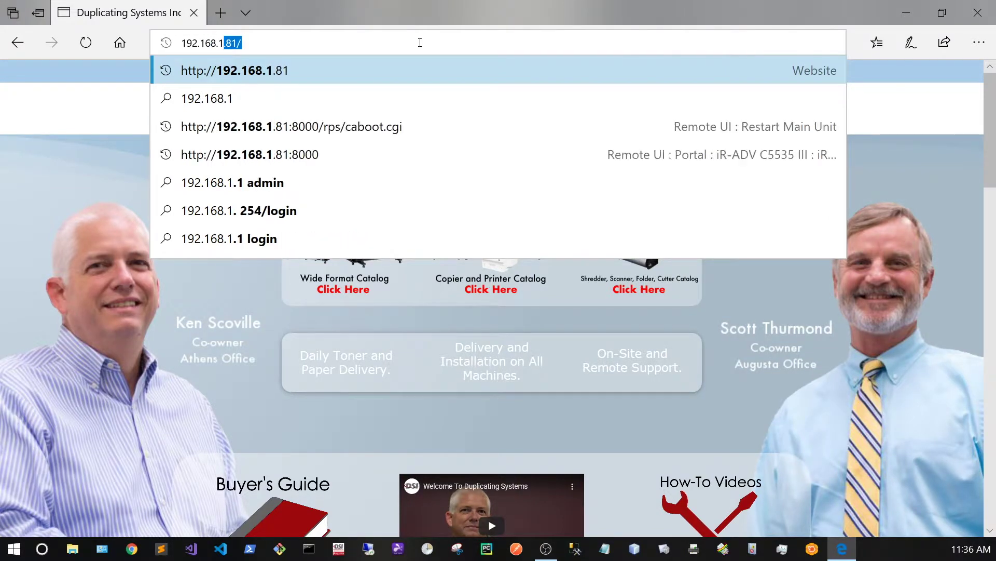
type("86")
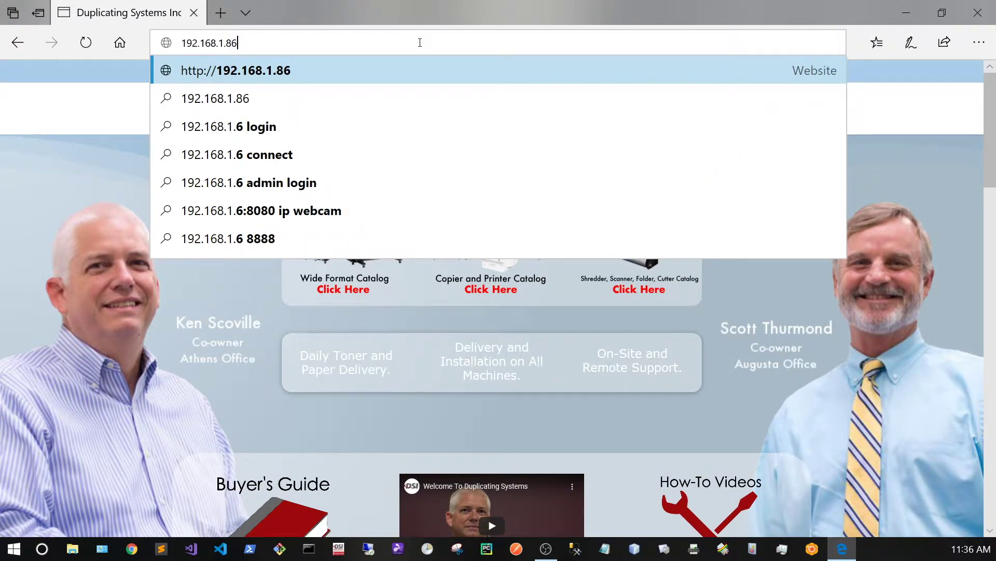
key("Return")
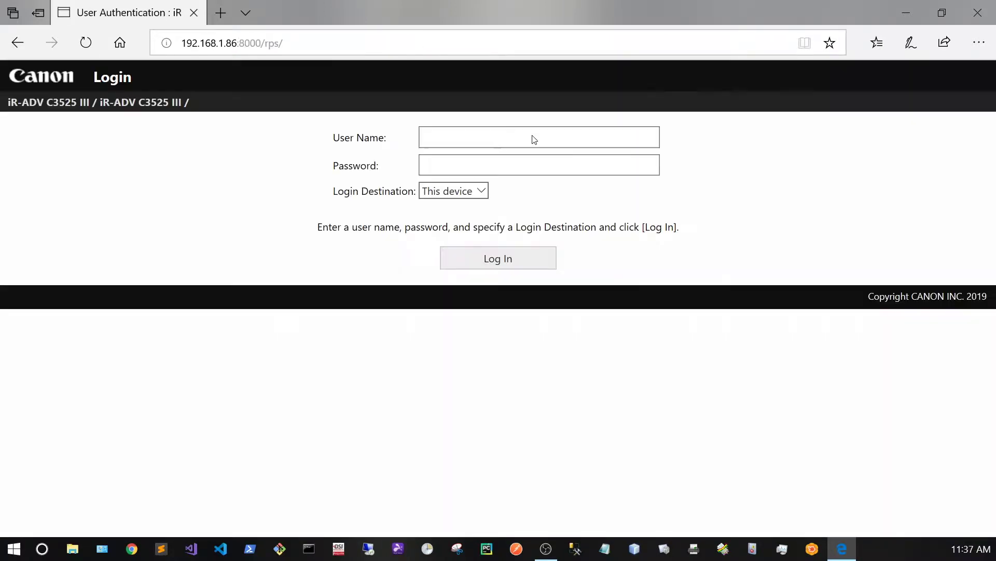
left_click(541, 138)
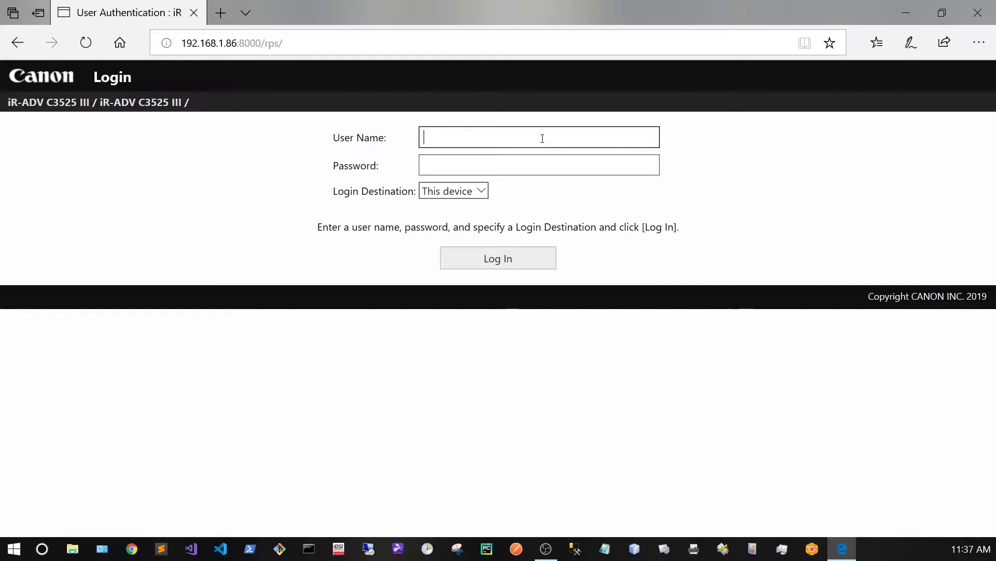
type("Administrator")
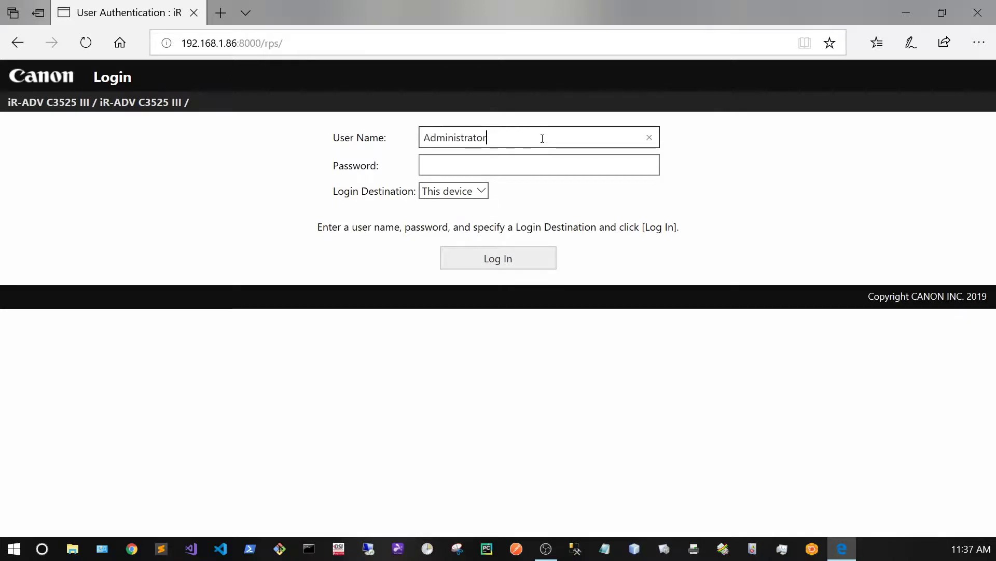
key("Tab")
type("7654321")
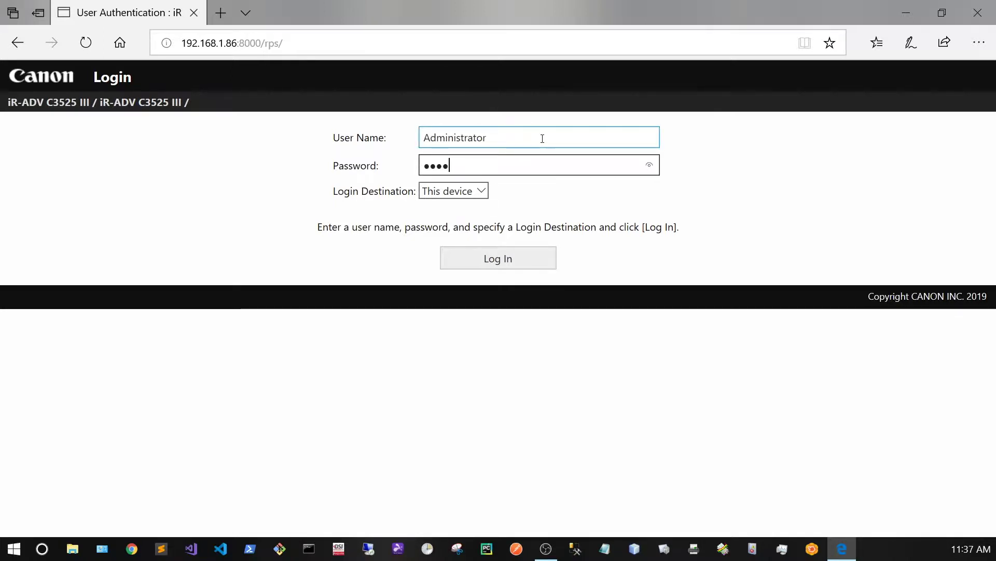
Log in and save SMB Server Settings with Use SMB Server turned on
left_click(521, 259)
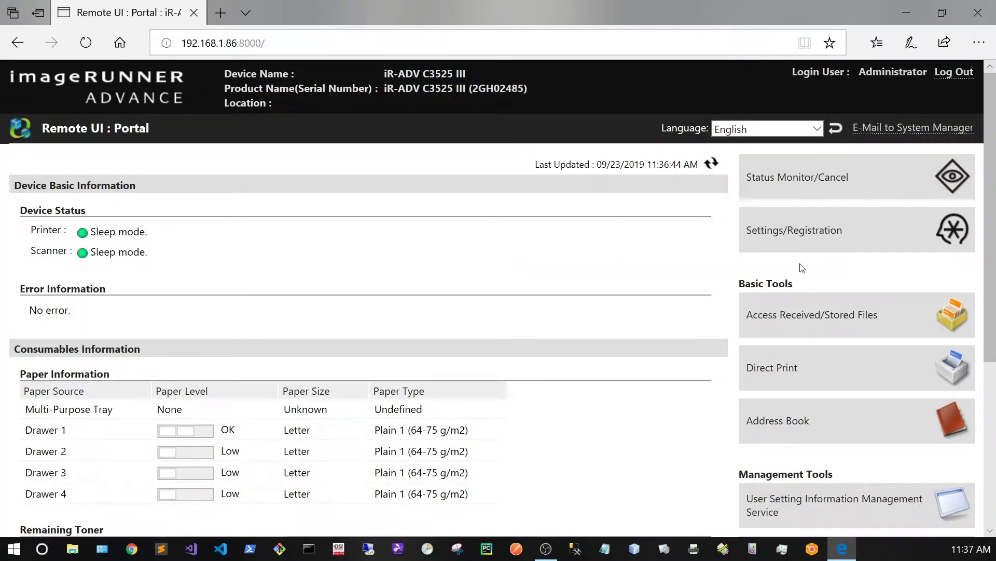
left_click(820, 230)
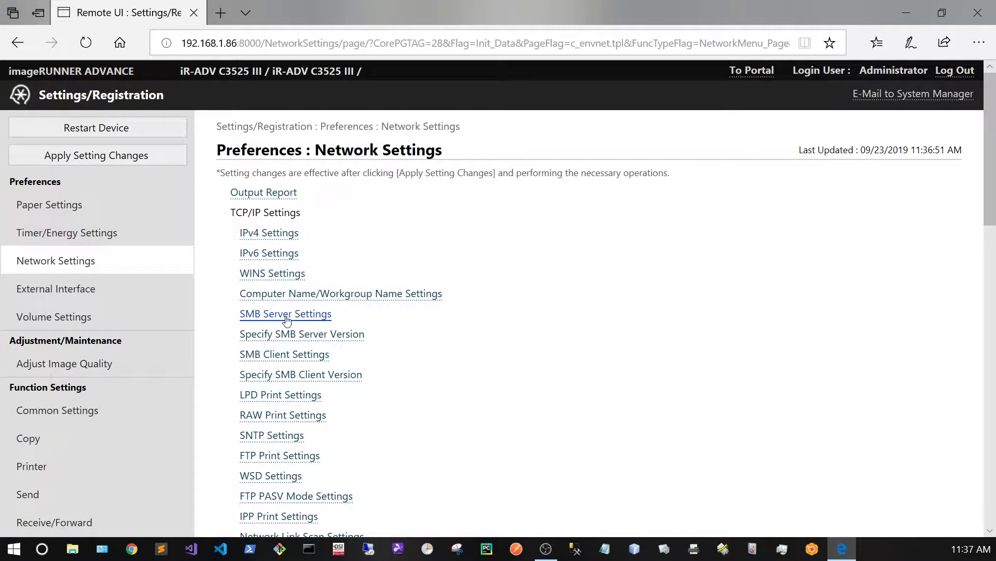
left_click(287, 315)
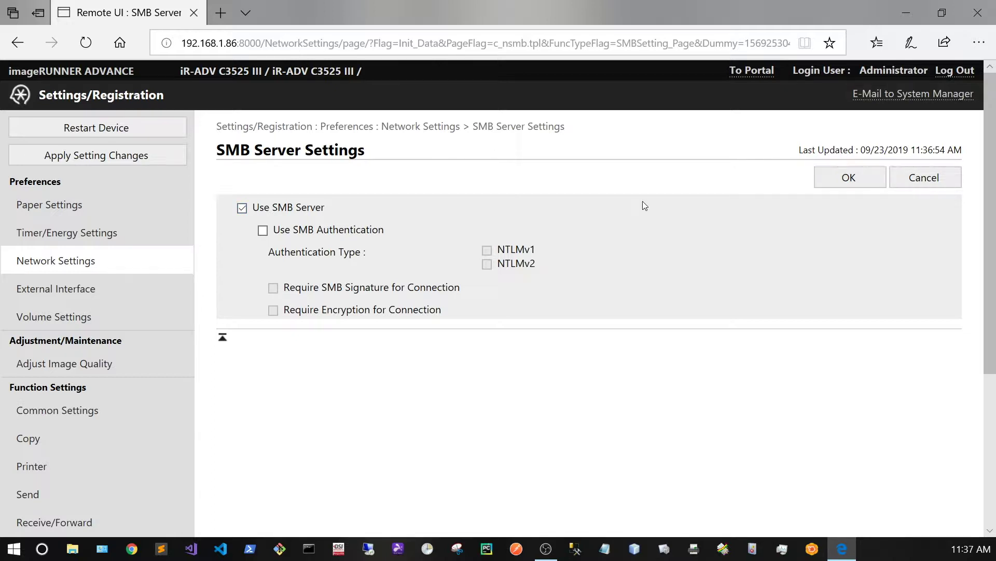
left_click(836, 180)
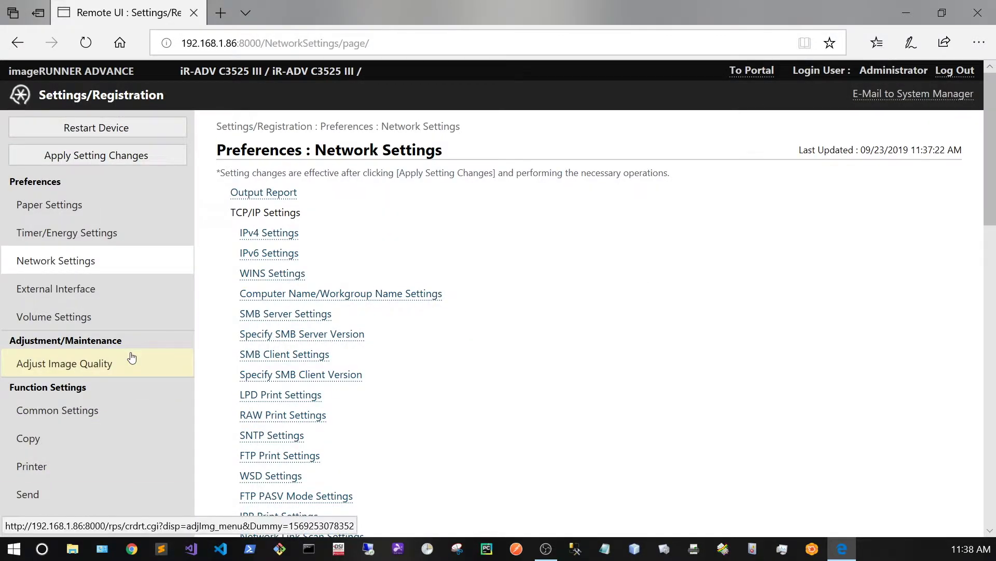
In Advanced Box Set Details, set Open to Public to By SMB and File Formats to All
scroll(131, 357, "down", 3)
left_click(93, 414)
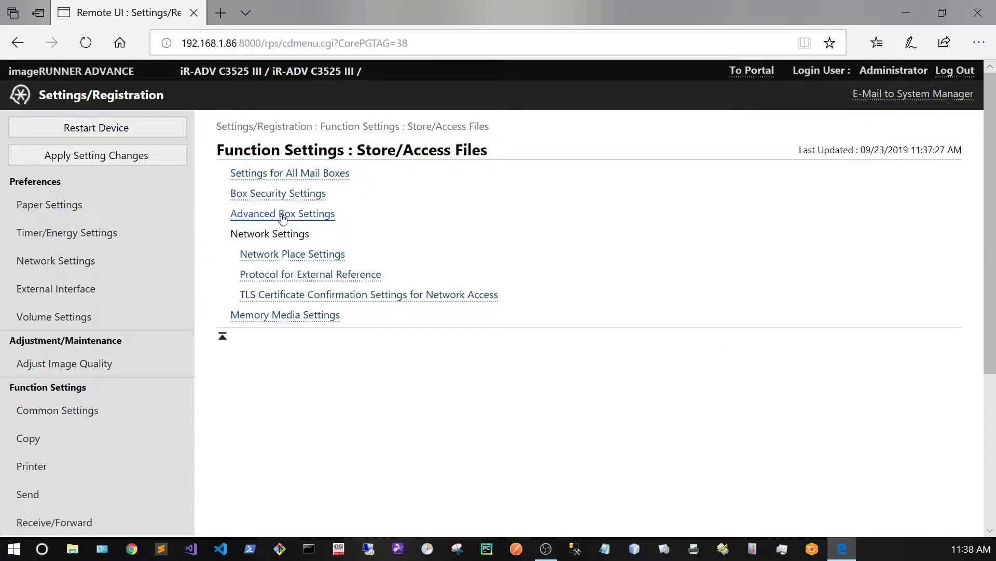
left_click(283, 214)
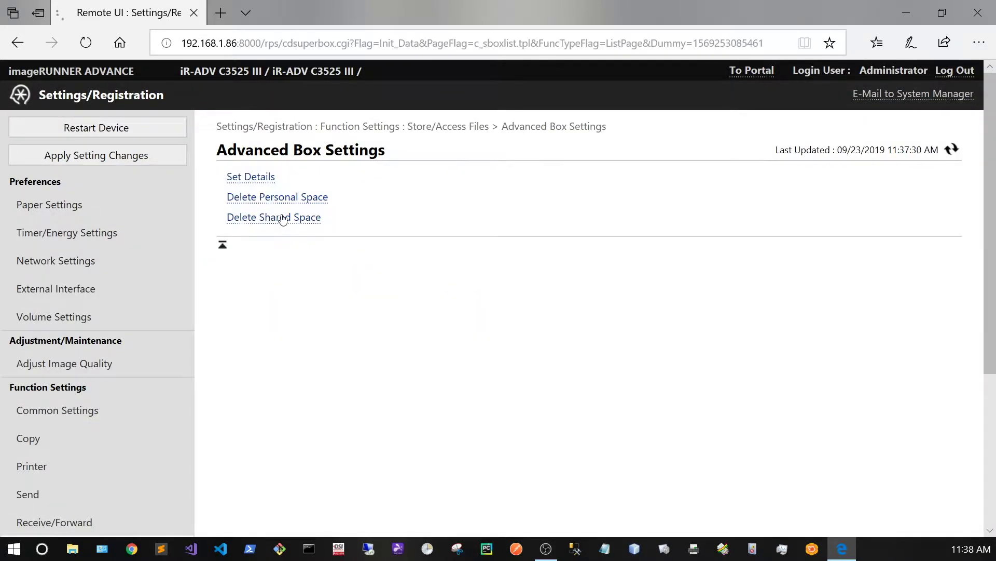
left_click(271, 179)
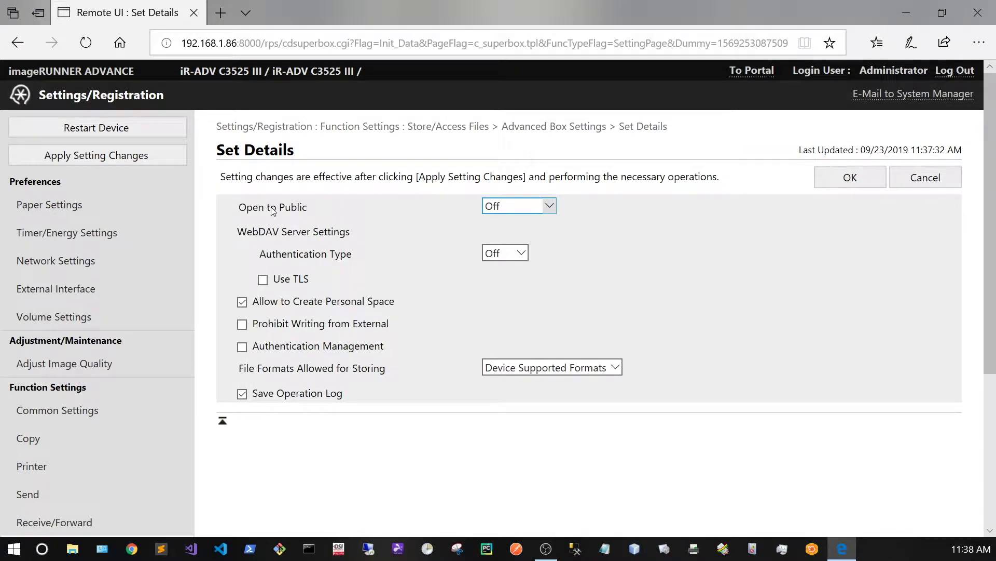
left_click(498, 206)
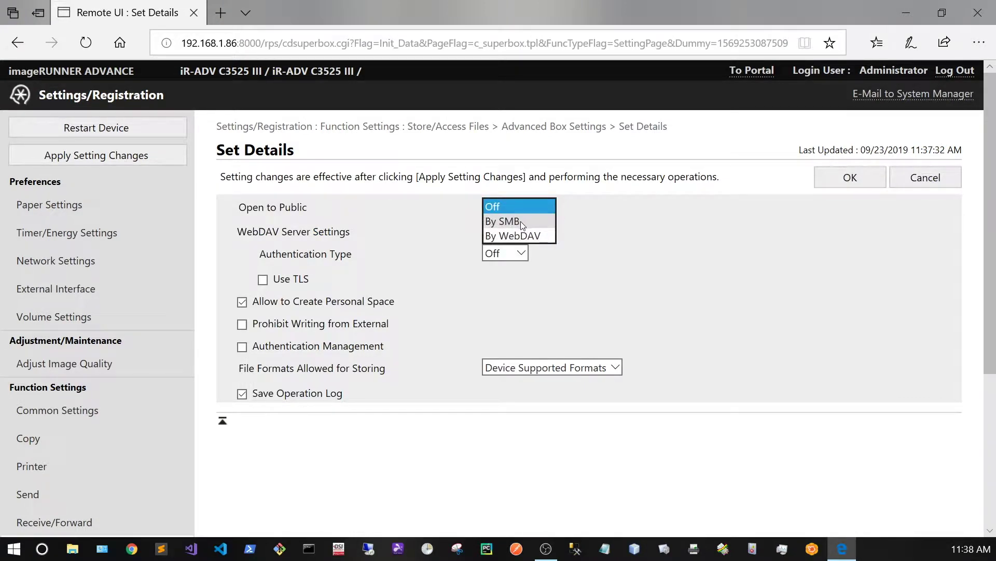
left_click(521, 222)
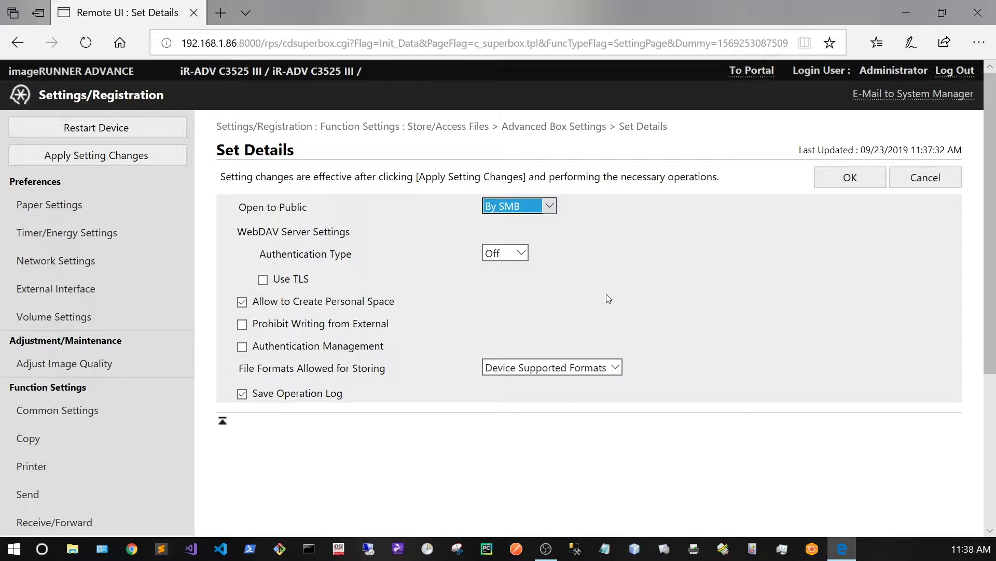
left_click(542, 372)
left_click(541, 394)
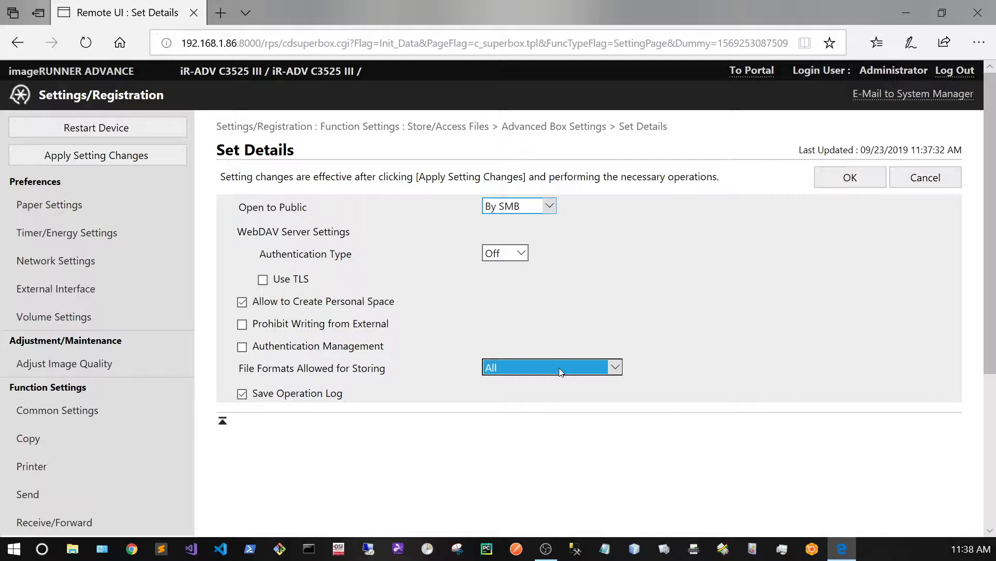
Keep All as the allowed file formats and save the Advanced Box details
left_click(559, 368)
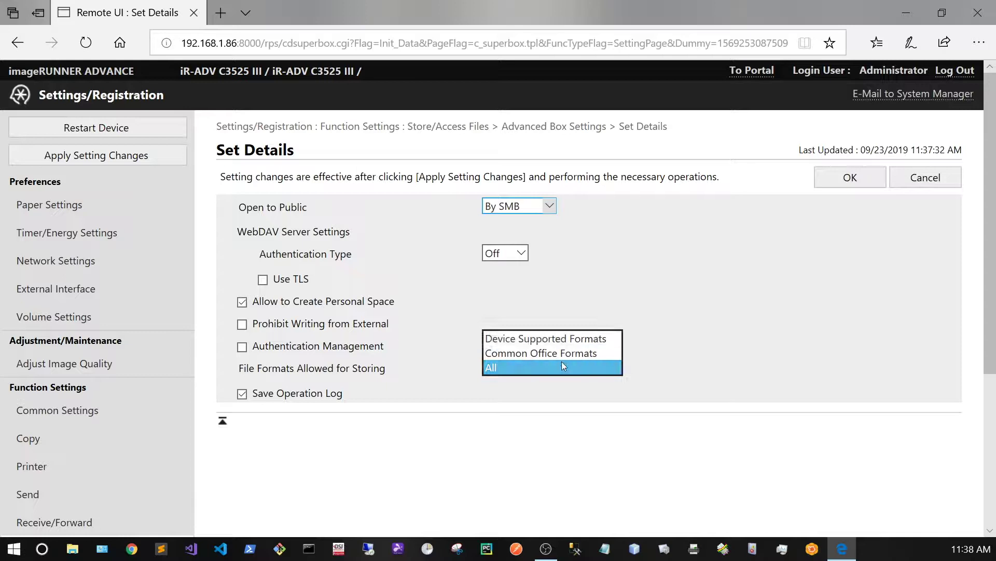
left_click(515, 366)
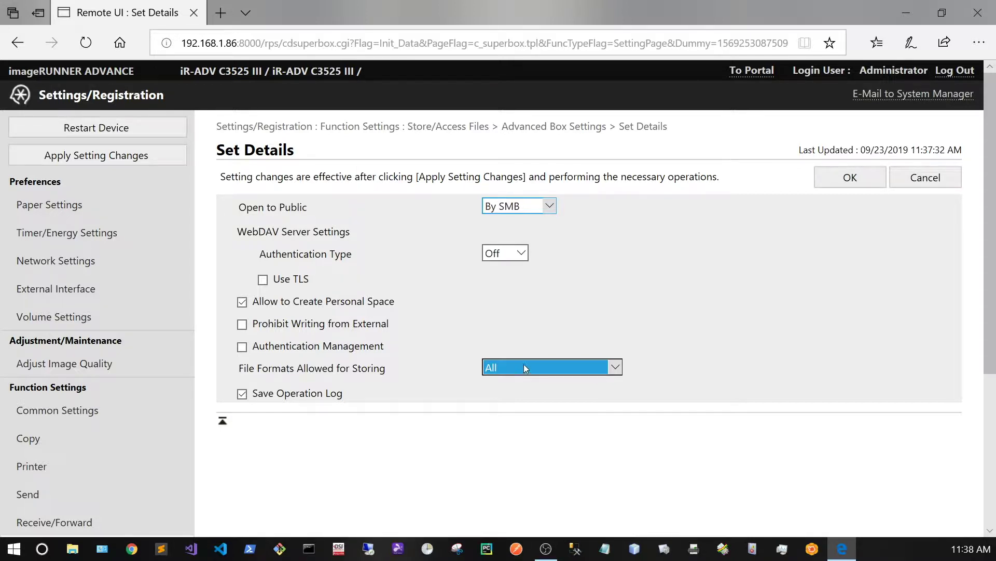
left_click(578, 365)
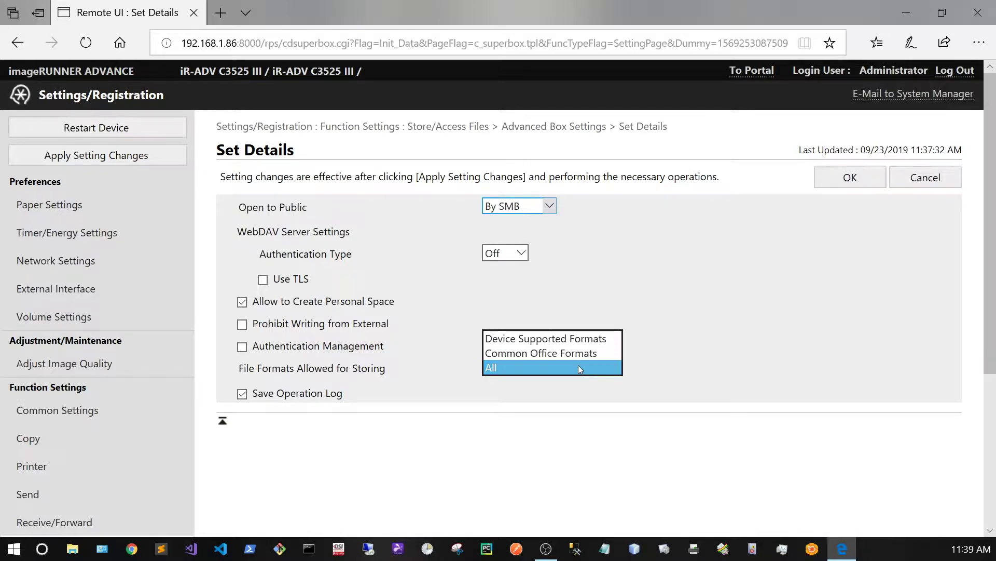
left_click(580, 366)
left_click(841, 181)
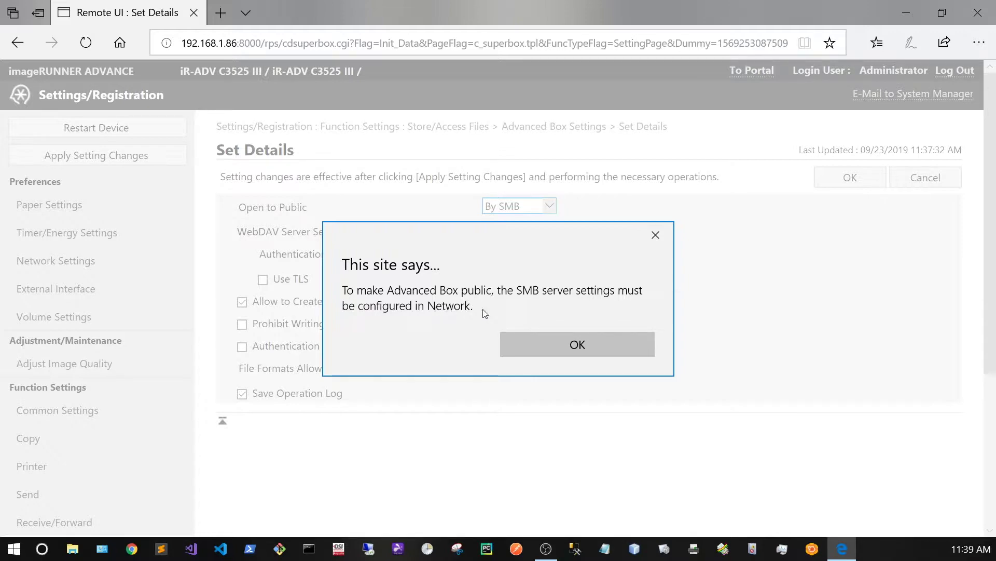
Dismiss the SMB notice, apply the setting changes, and restart the copier's main unit
left_click(564, 345)
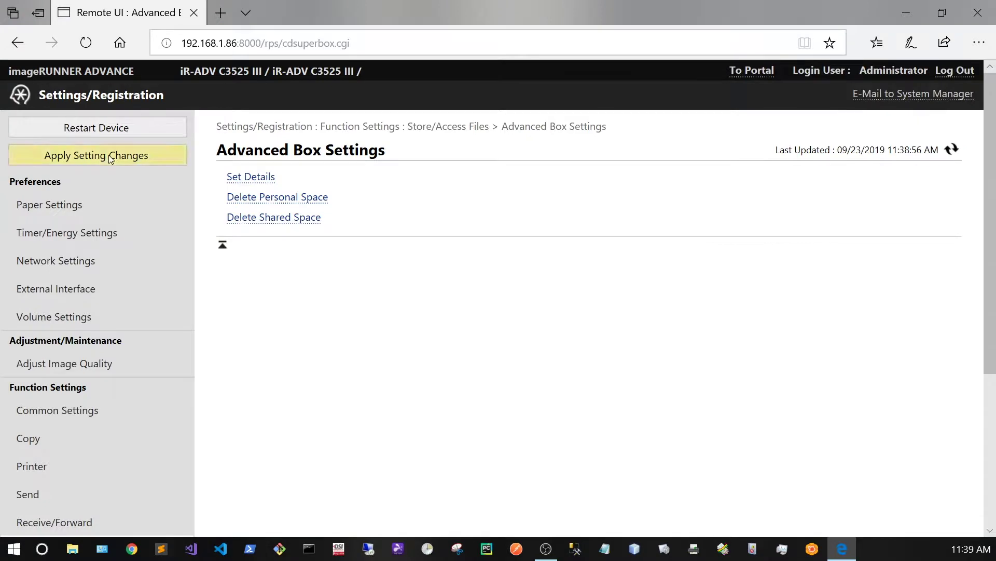
left_click(111, 156)
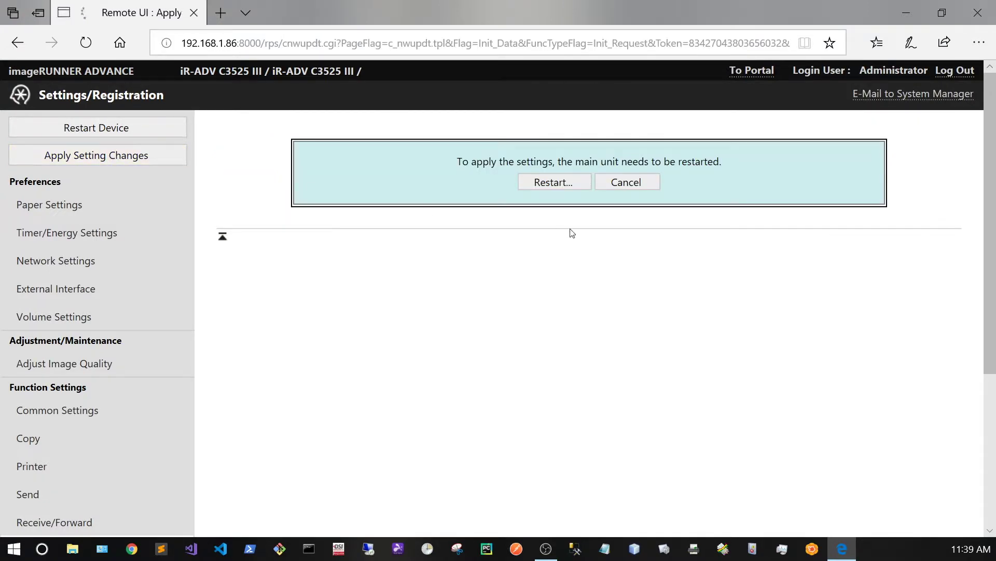
left_click(554, 185)
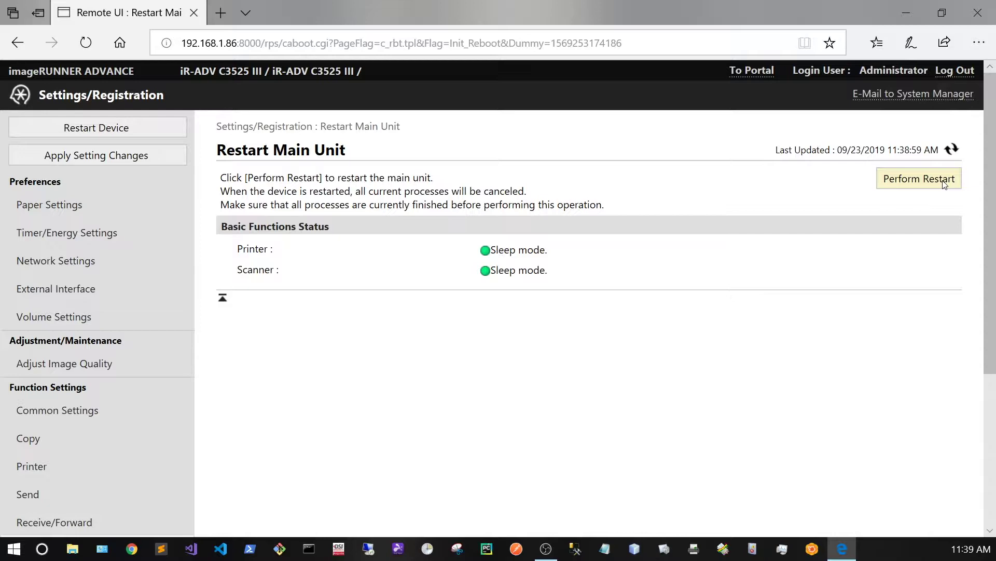
left_click(945, 181)
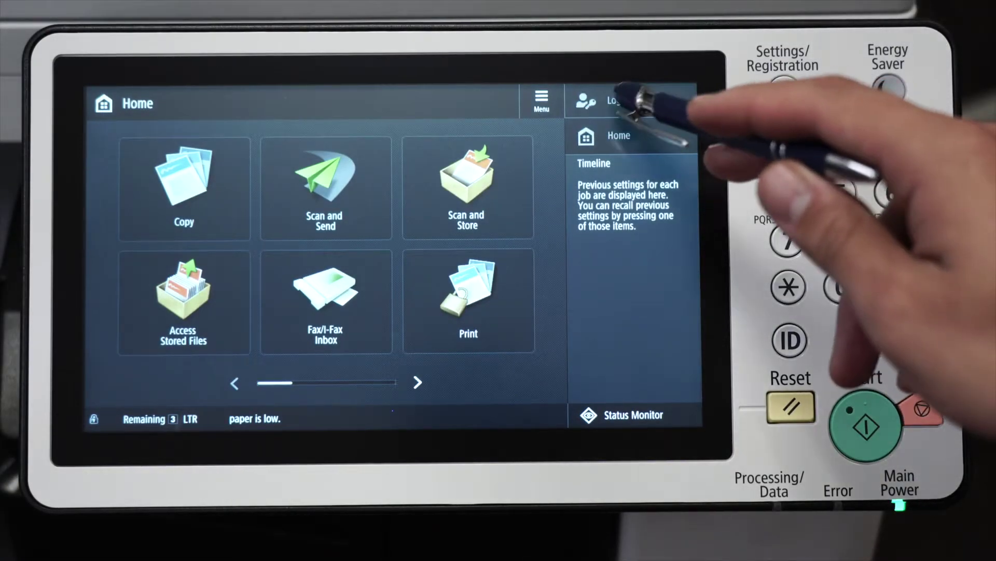
Log in as administrator on the panel and open the Advanced Box Shared Space
left_click(620, 100)
left_click(403, 335)
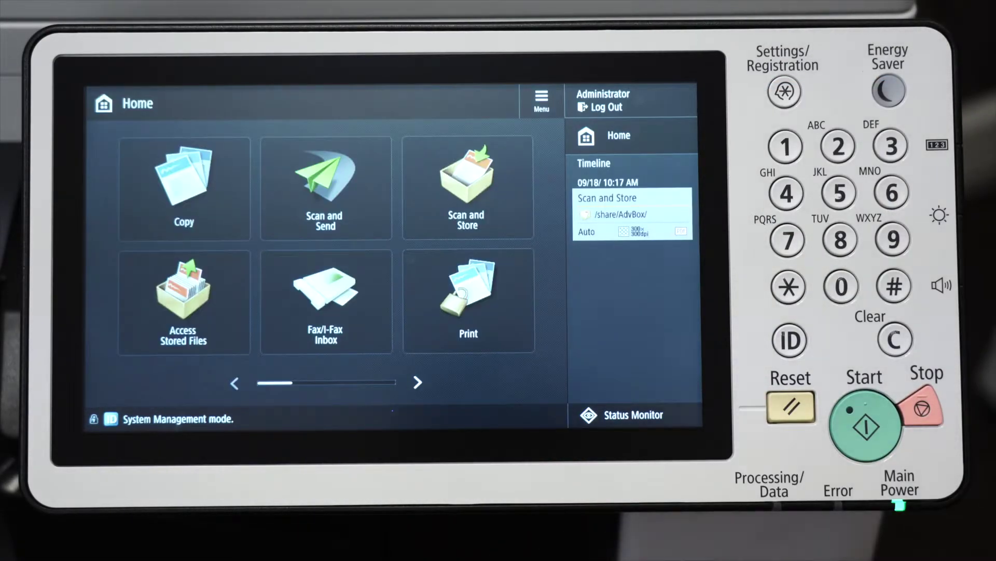
left_click(499, 207)
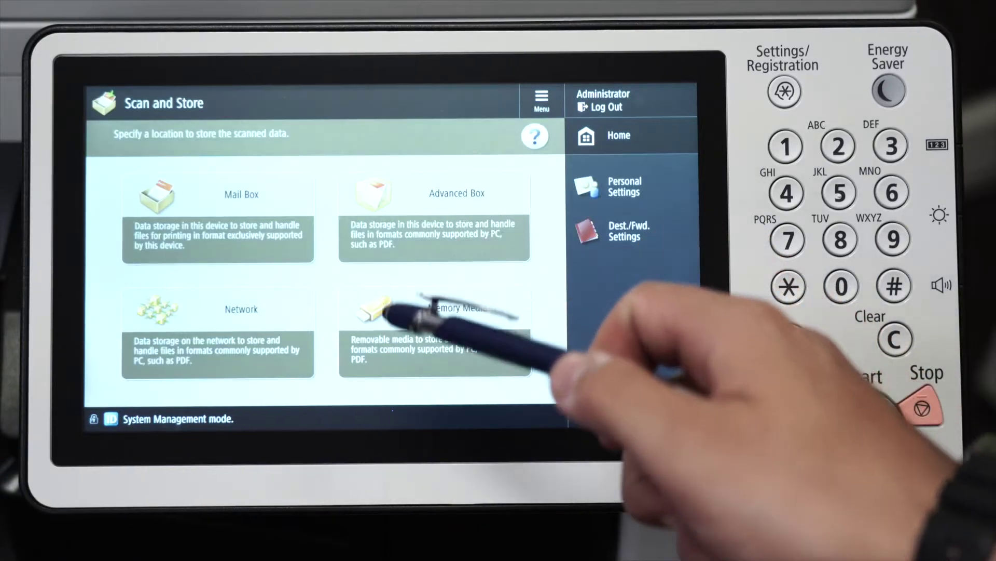
left_click(488, 200)
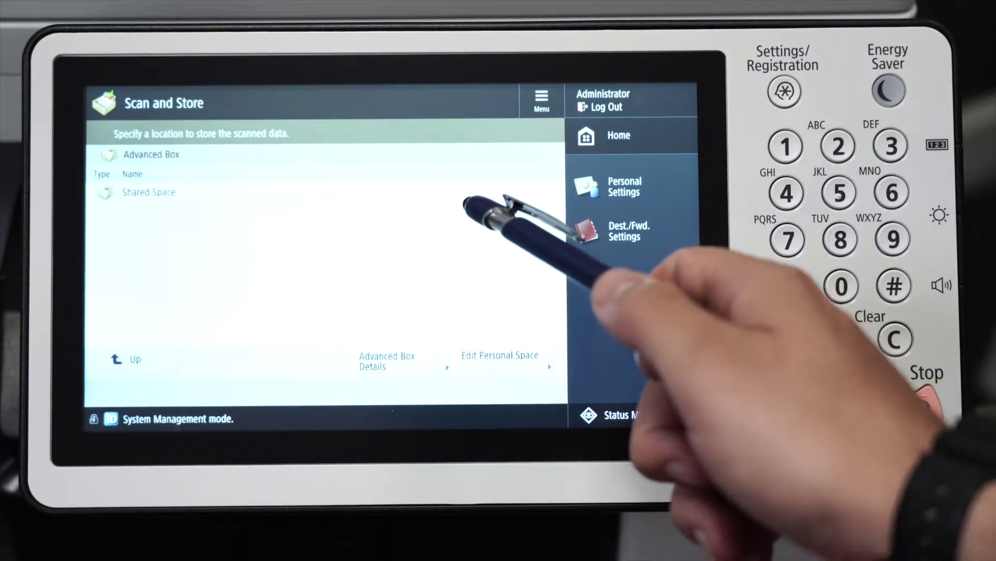
left_click(473, 191)
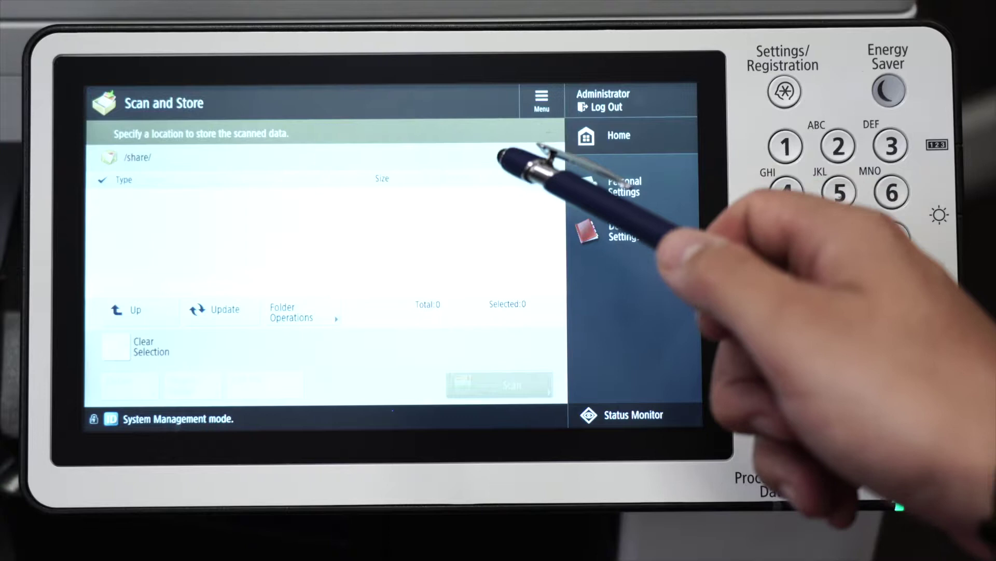
Create a personal folder named for the user in /share/, then log out of administrator mode
left_click(306, 313)
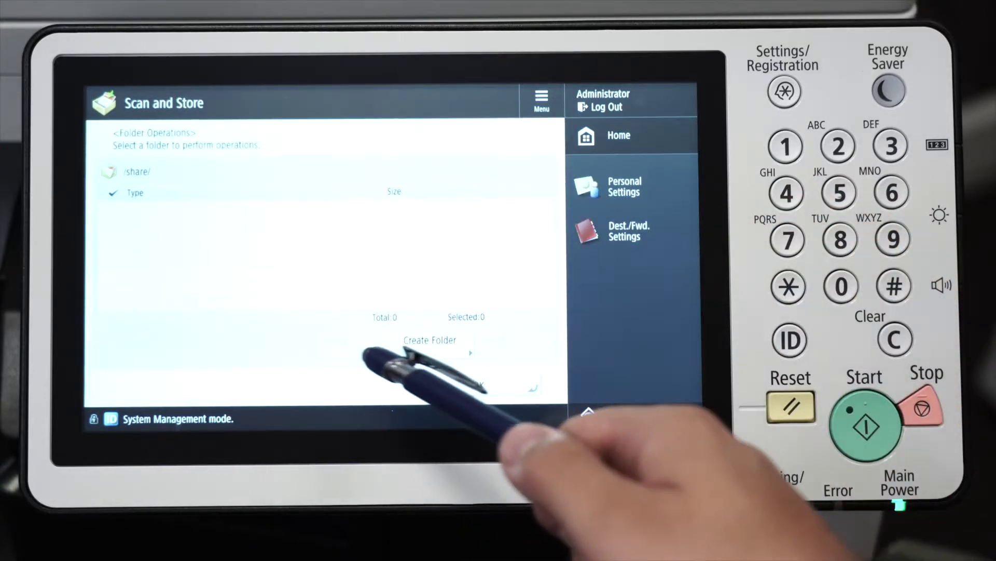
left_click(433, 344)
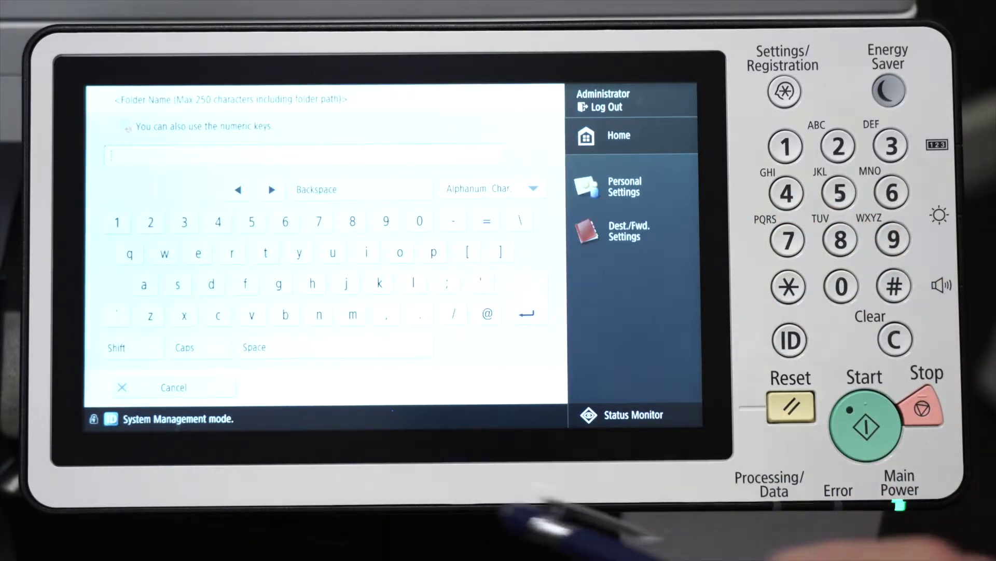
type("Gabe's ")
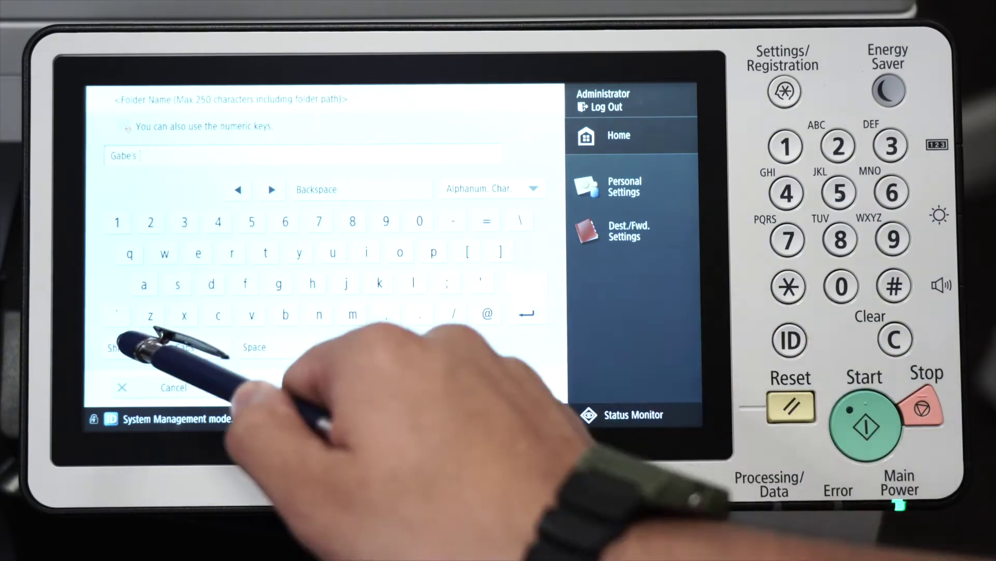
type("Folder")
left_click(498, 388)
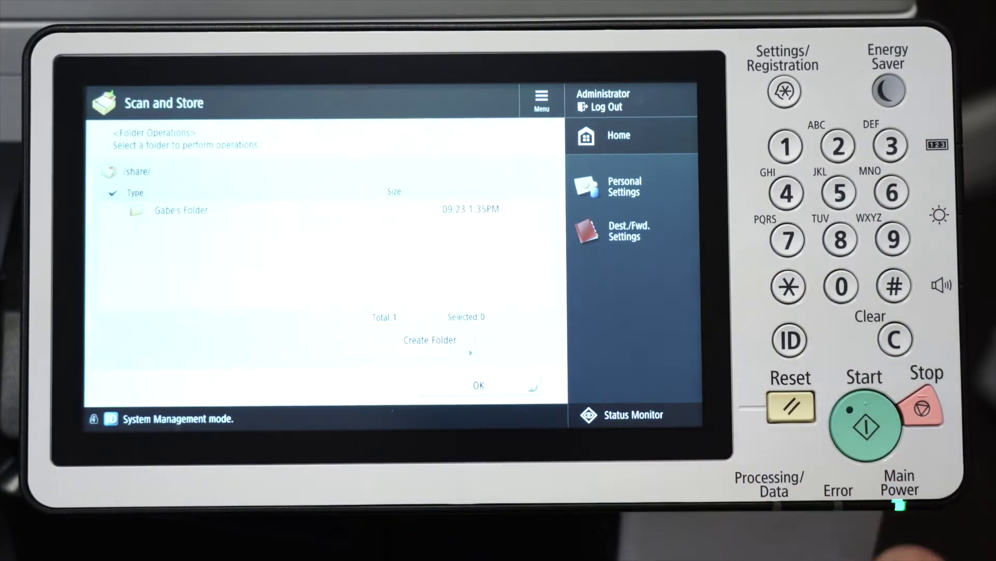
left_click(500, 385)
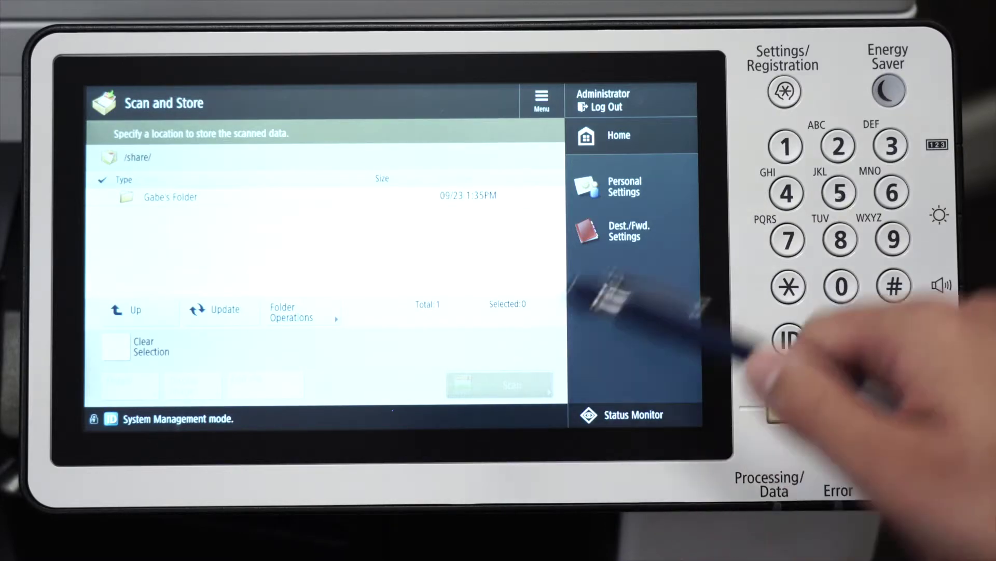
left_click(605, 106)
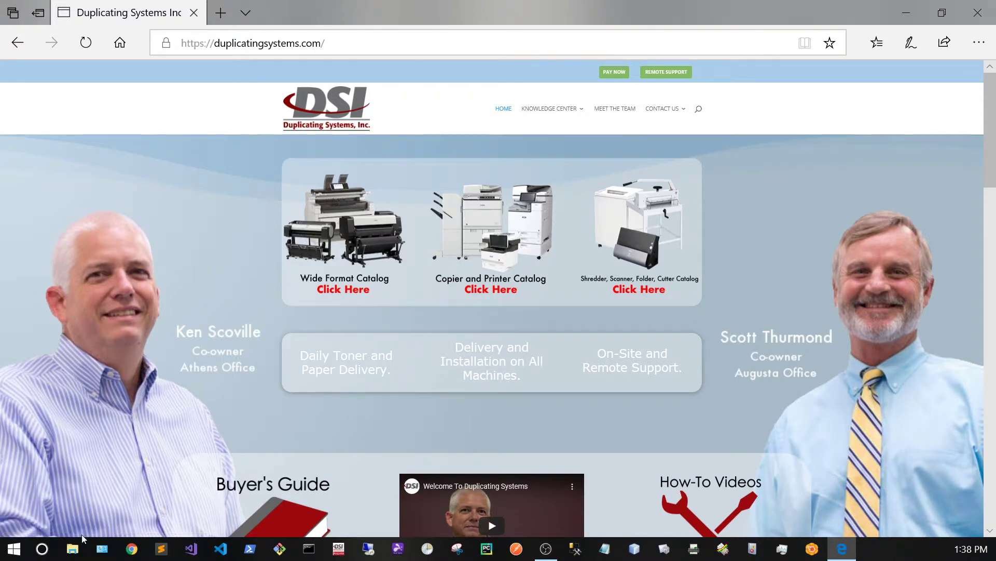
Open File Explorer's This PC view and bring up Map Network Drive
left_click(73, 548)
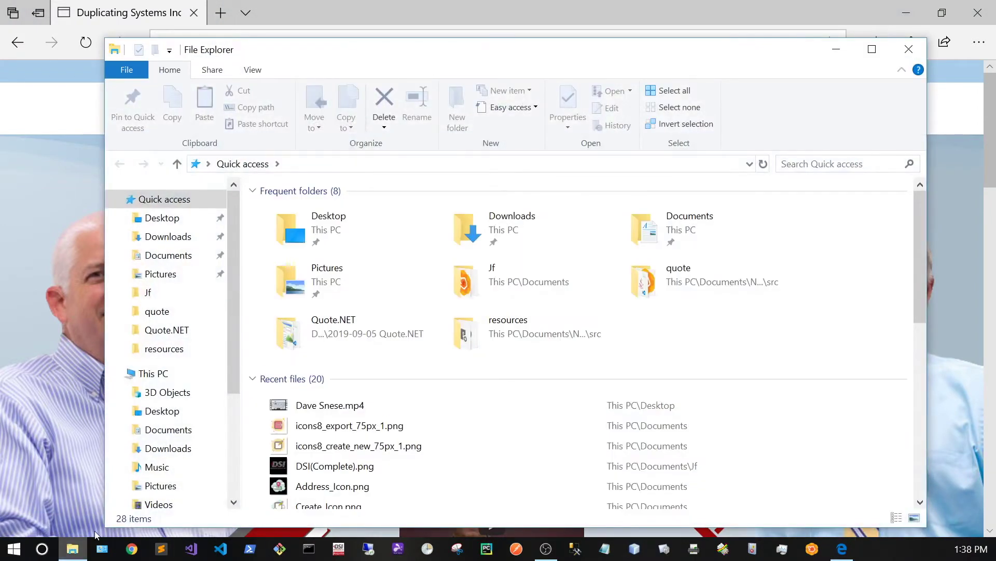
left_click(180, 377)
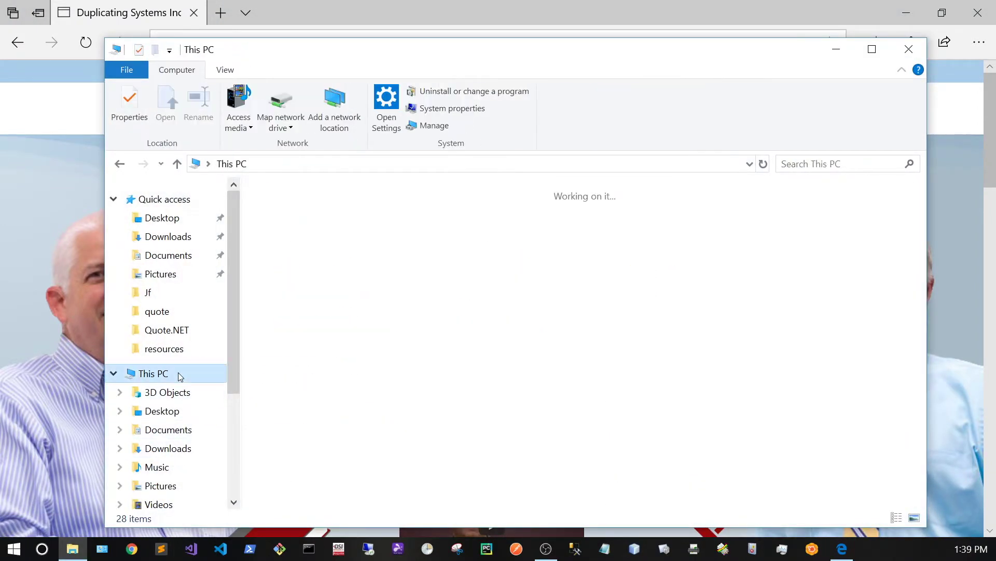
left_click(291, 103)
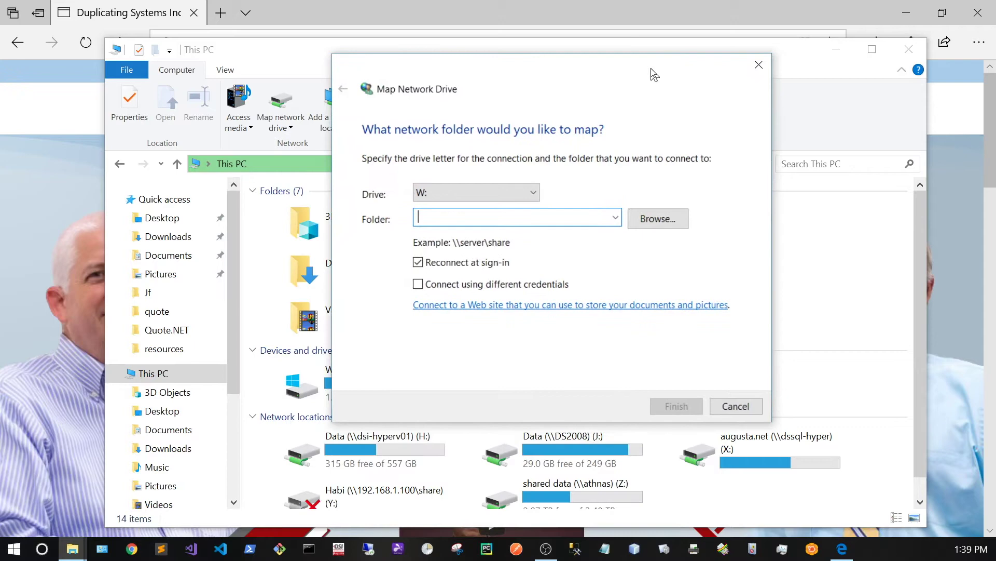
Choose drive letter W: and enter \\192.168.1.86 as the network folder
left_click(481, 192)
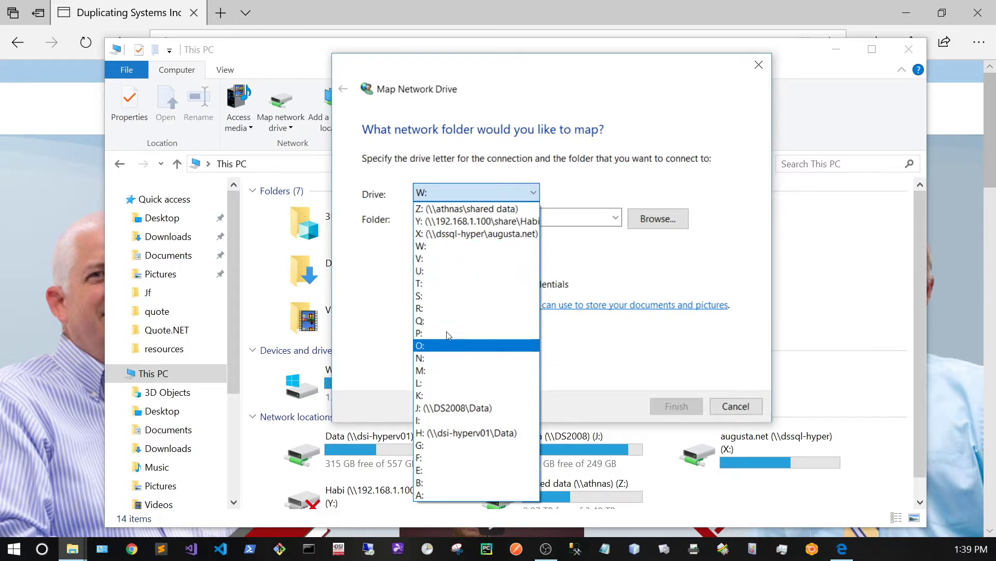
left_click(449, 254)
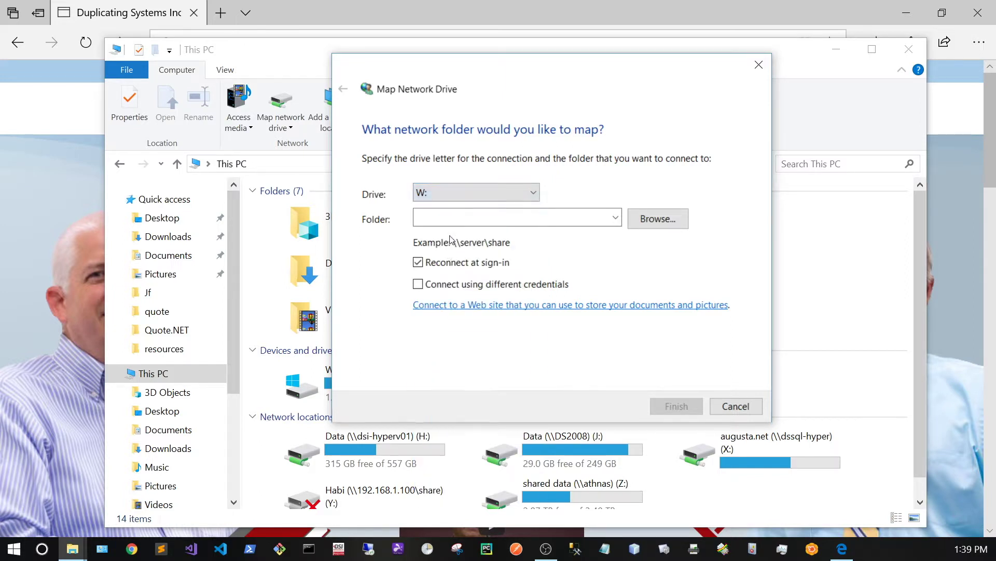
left_click(452, 221)
type("\\\\")
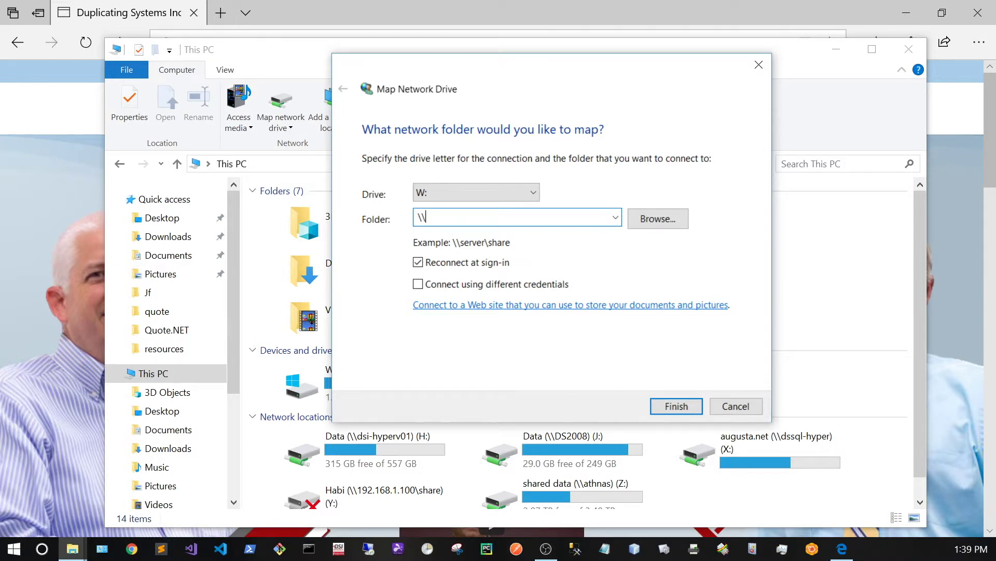
type("192.168.1.86")
Browse 192.168.1.86 > share and pick the new personal folder as the mapped path
left_click(668, 223)
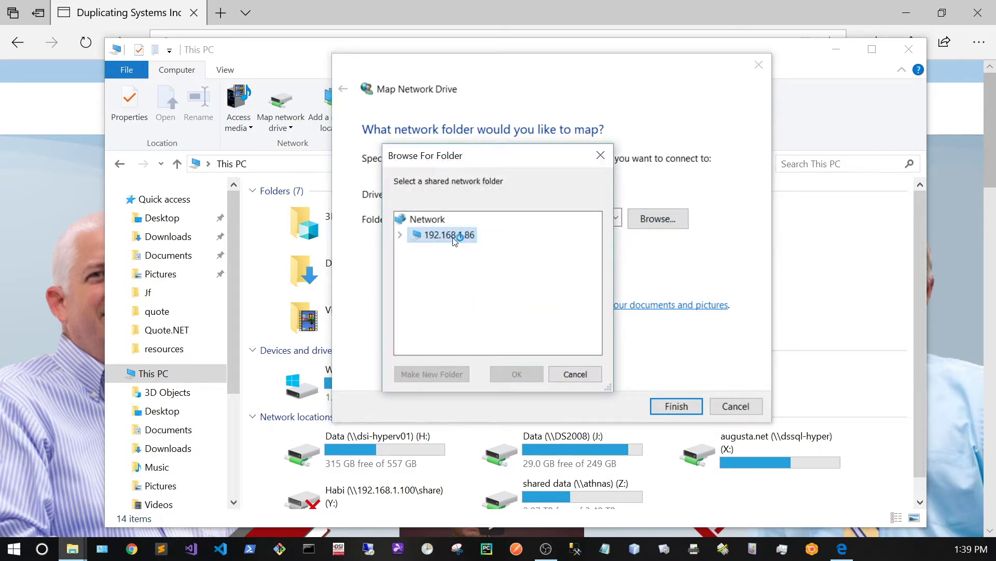
left_click(408, 237)
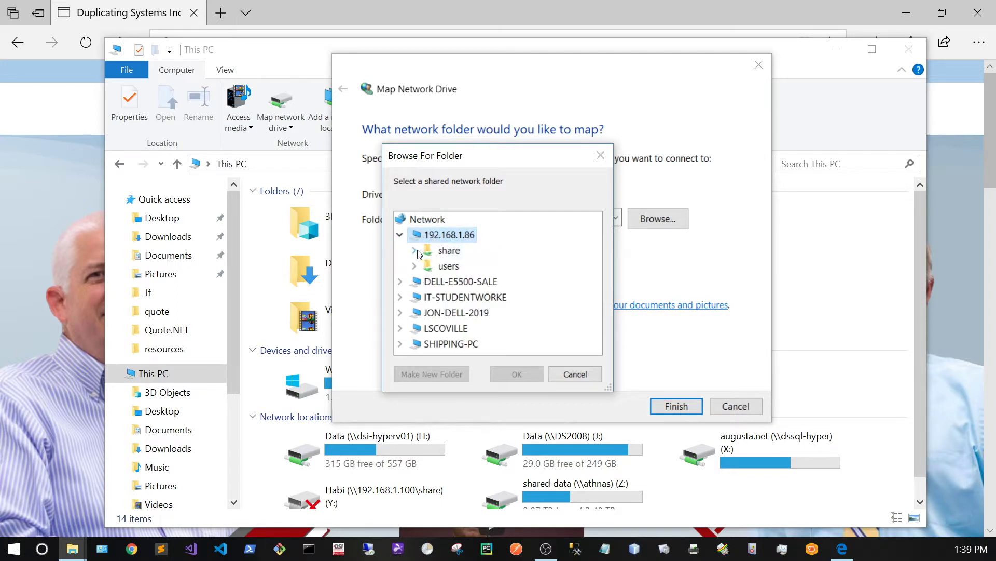
left_click(415, 252)
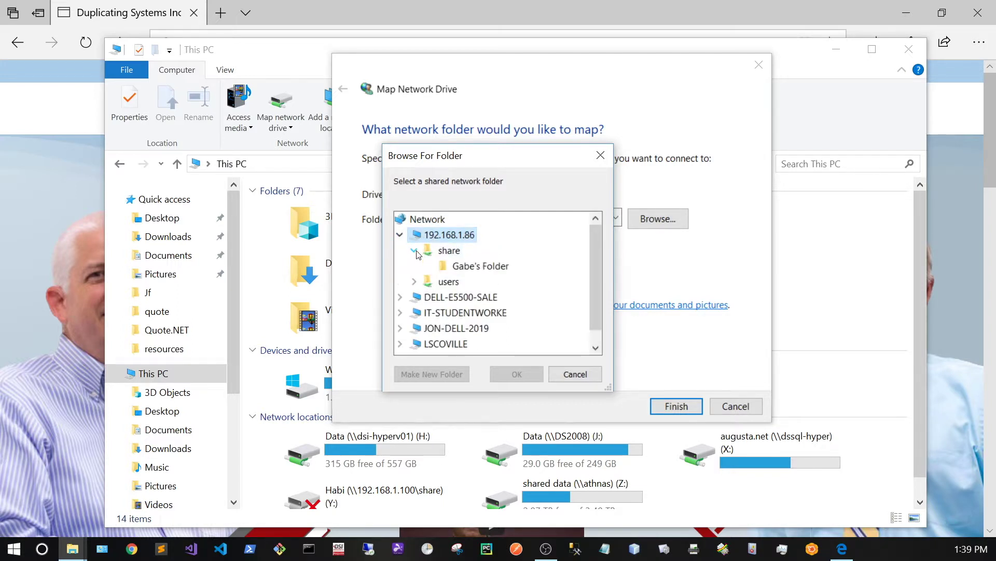
left_click(464, 267)
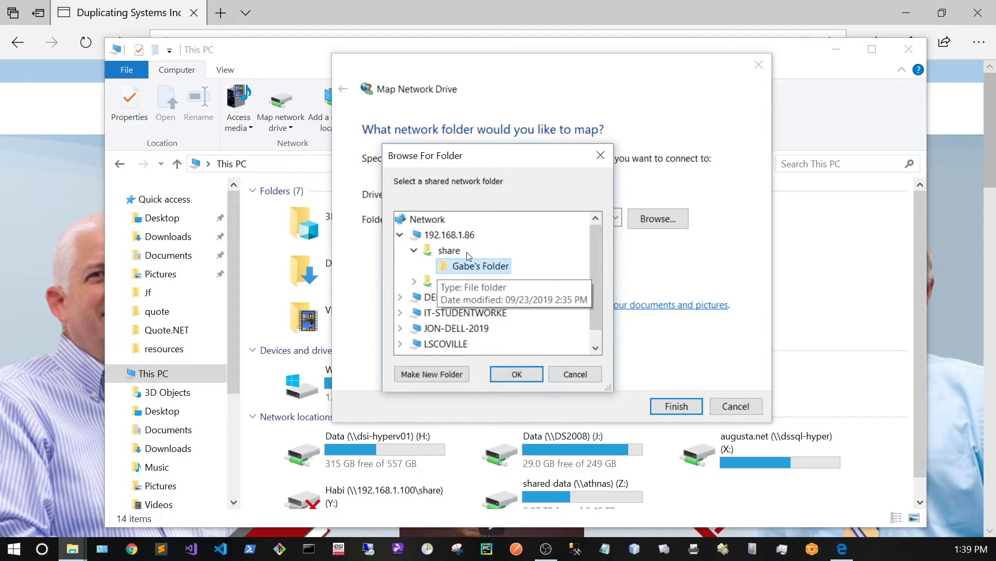
left_click(511, 376)
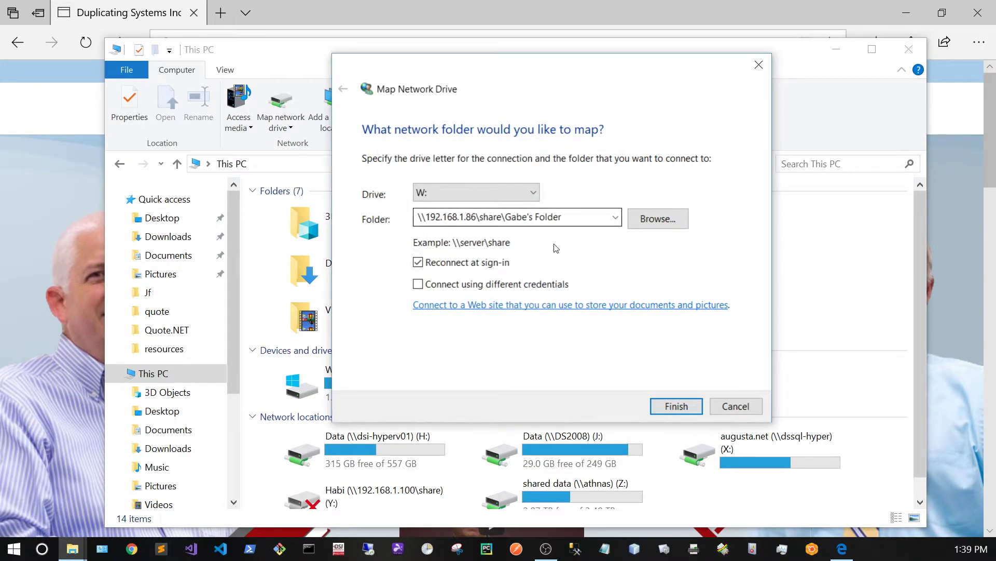
Finish mapping the personal Advanced Box folder as drive W:, confirm it is empty, then minimise Explorer
left_click(675, 405)
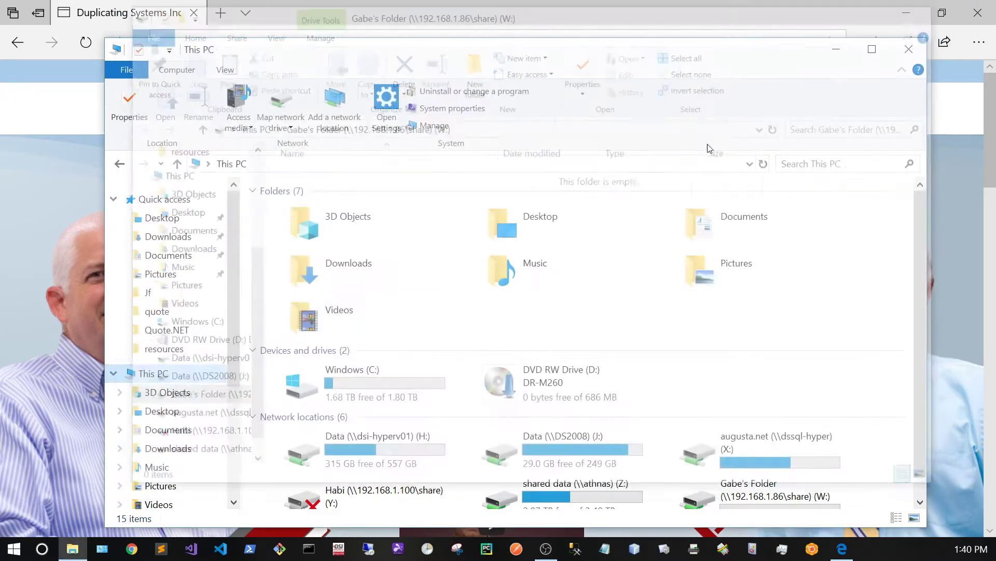
scroll(190, 413, "down", 1)
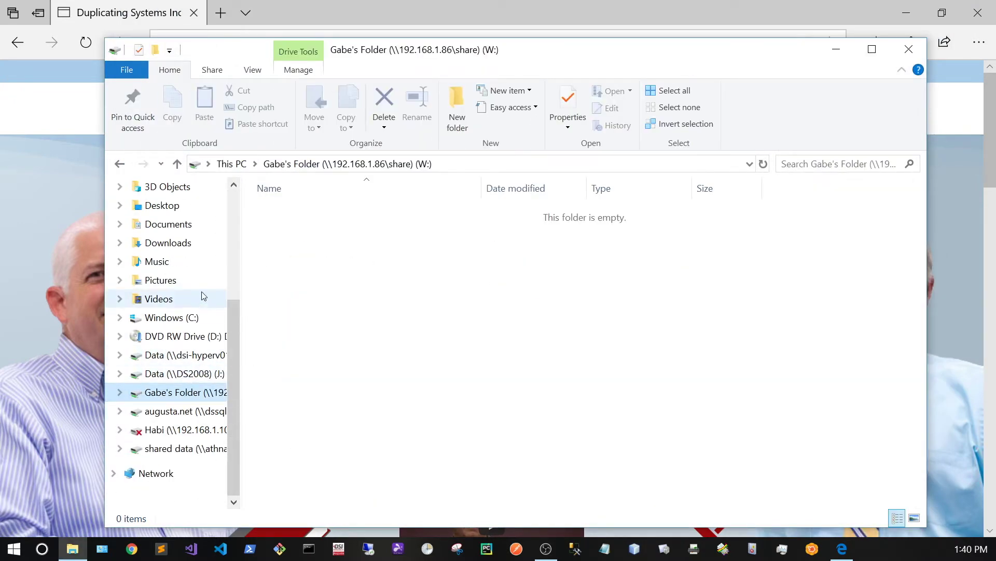
scroll(202, 270, "up", 2)
scroll(172, 311, "down", 1)
scroll(165, 286, "down", 1)
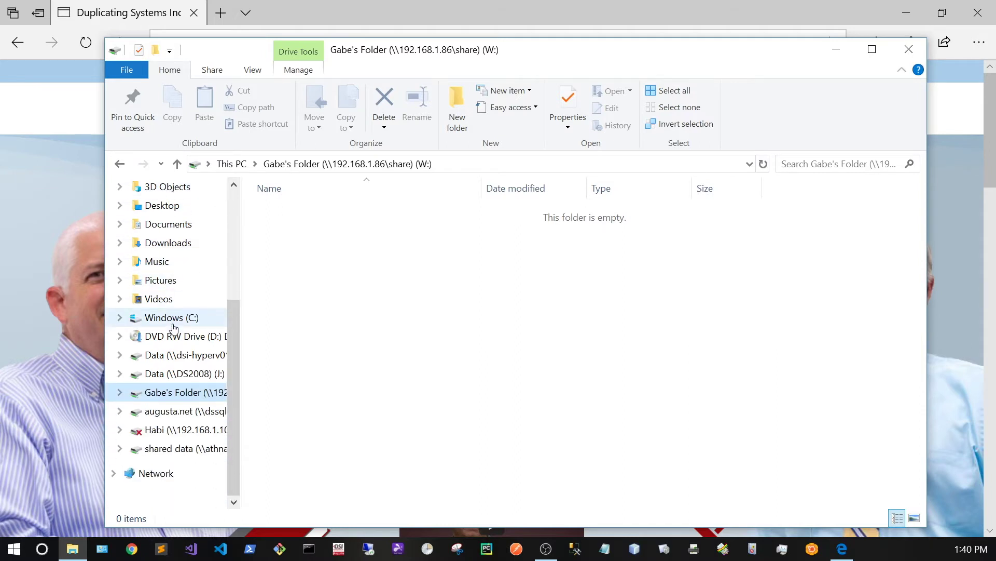
scroll(171, 322, "up", 1)
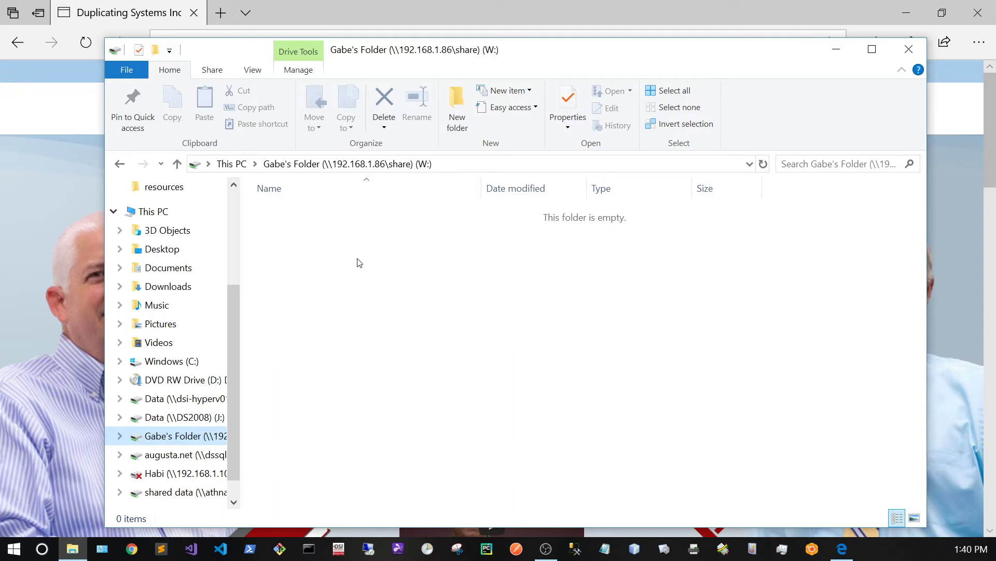
left_click(836, 49)
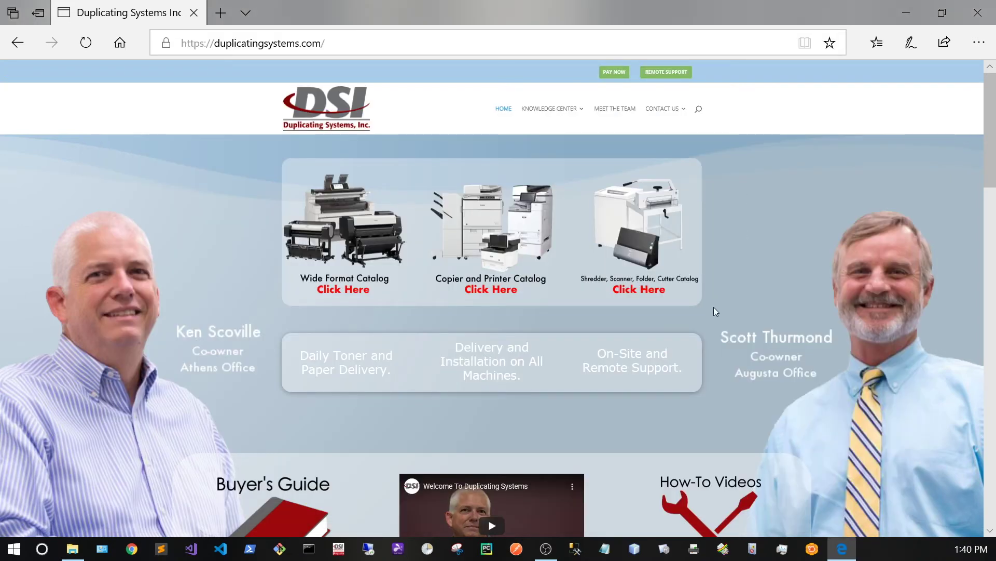